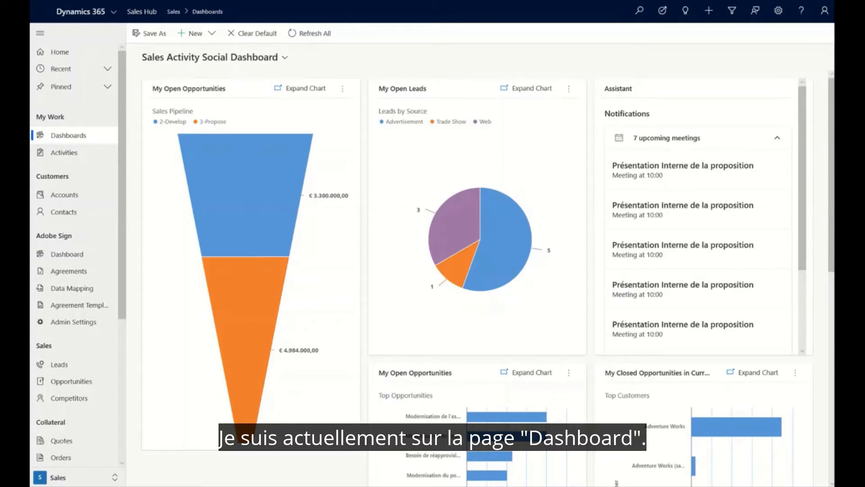
- Open the sales forecasts and review the underlying opportunities of the third seller below the manager as a Kanban board
scroll(76, 248, down, 5)
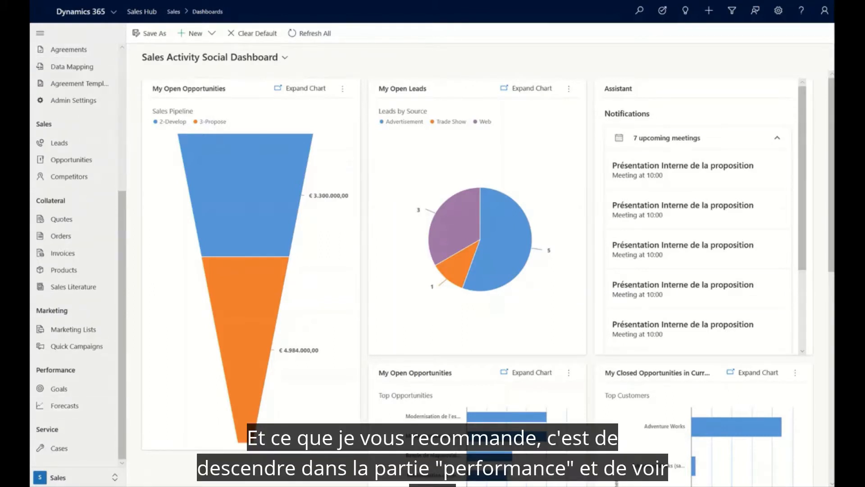
click(65, 405)
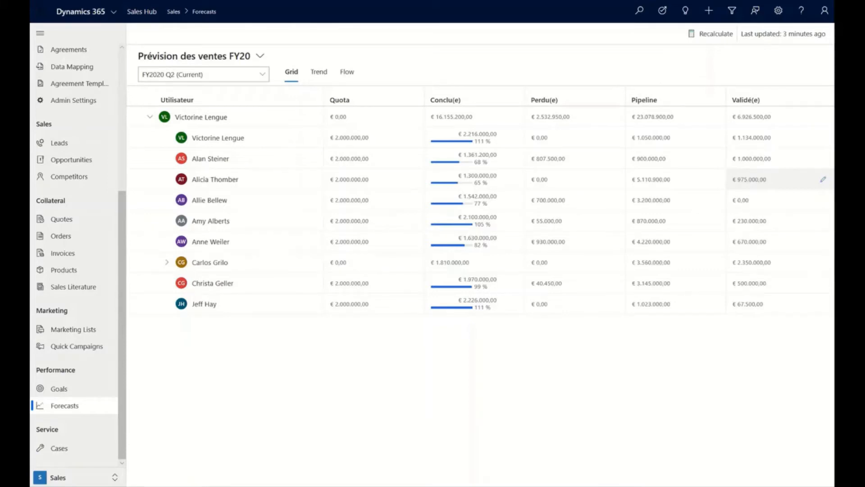
click(215, 180)
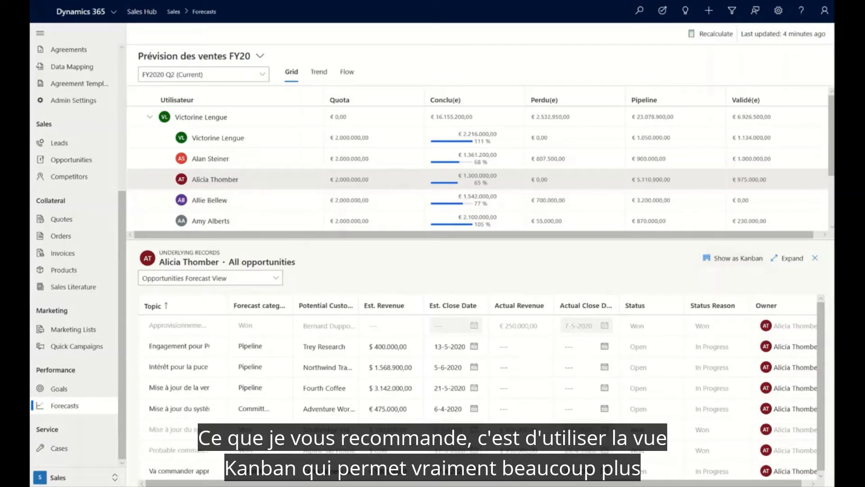
click(734, 258)
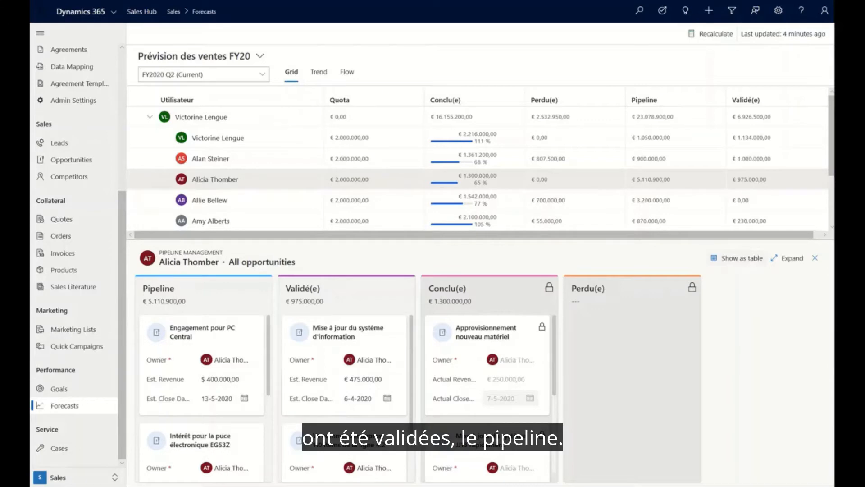
scroll(487, 383, down, 1)
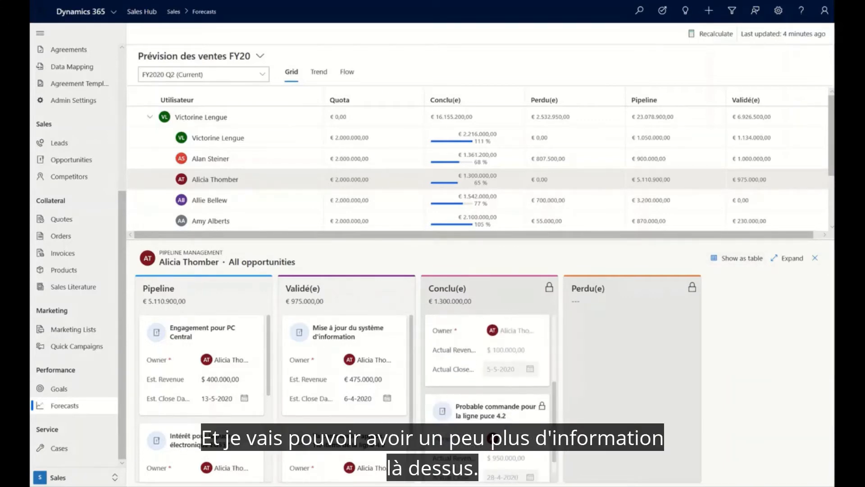
scroll(488, 360, down, 3)
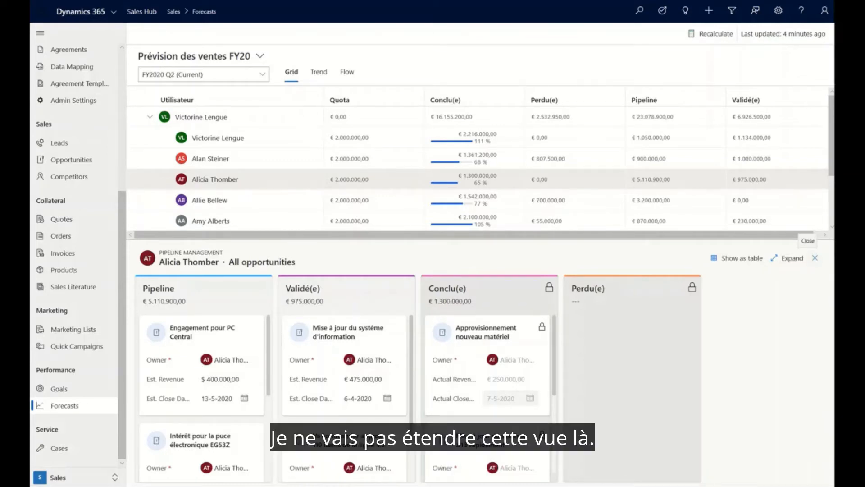
click(815, 257)
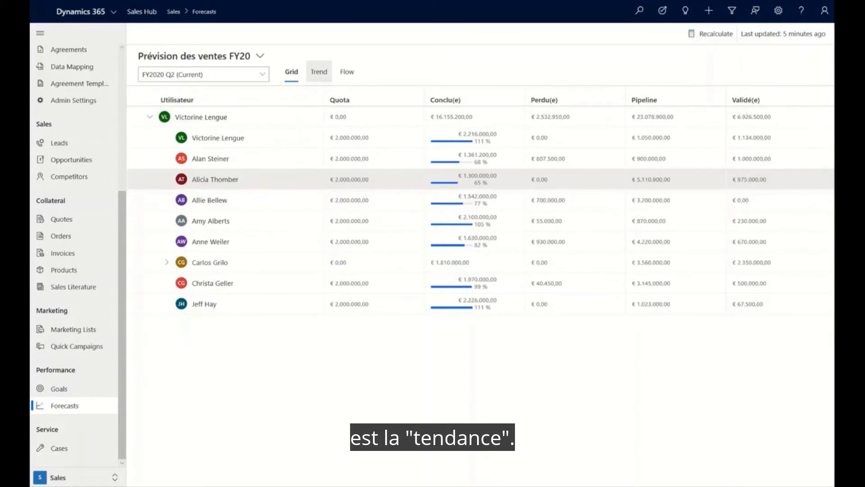
- View the forecast's trend analysis for the same seller and check the available forecast periods
click(319, 72)
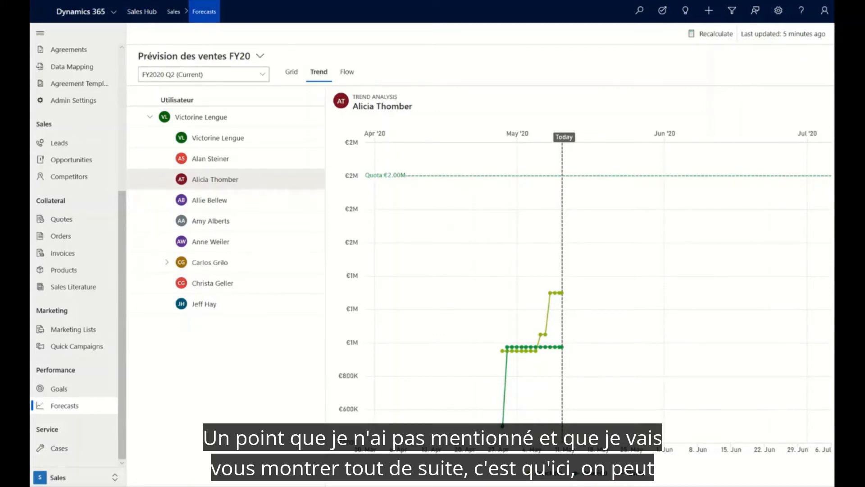
click(204, 74)
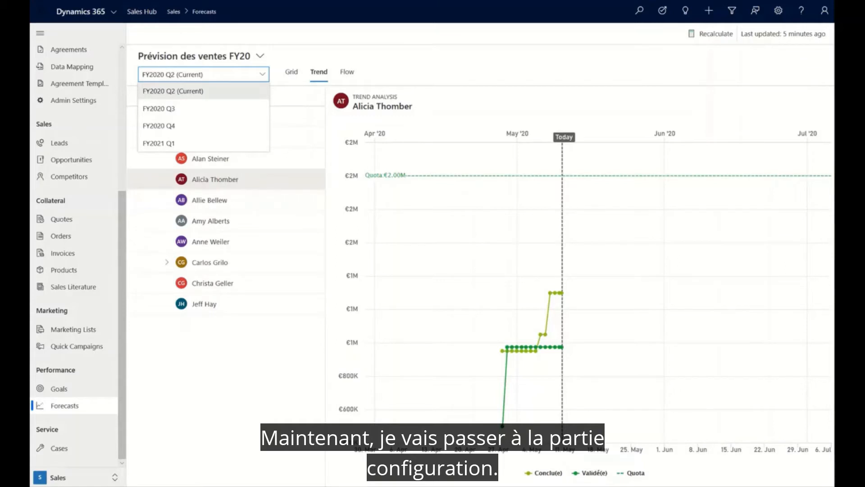
key(Escape)
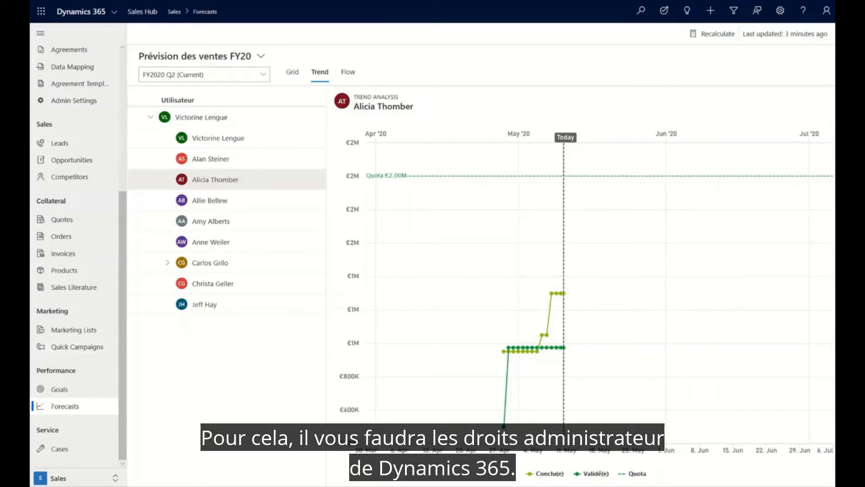
- Go to the forecast configurations in App Settings and start a new forecast from the Org chart forecast template
click(86, 478)
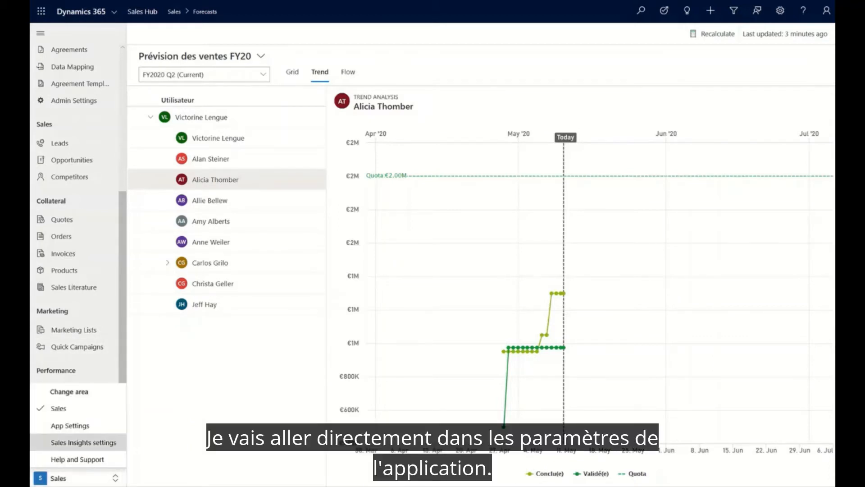
click(71, 424)
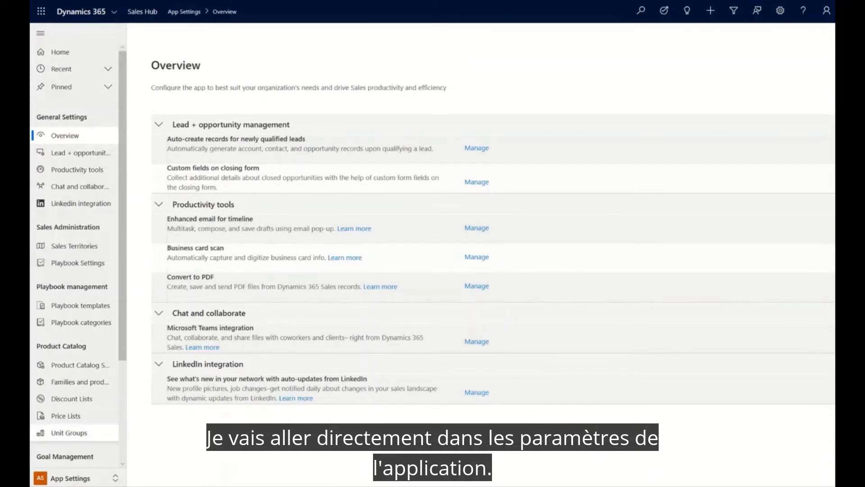
scroll(77, 406, down, 3)
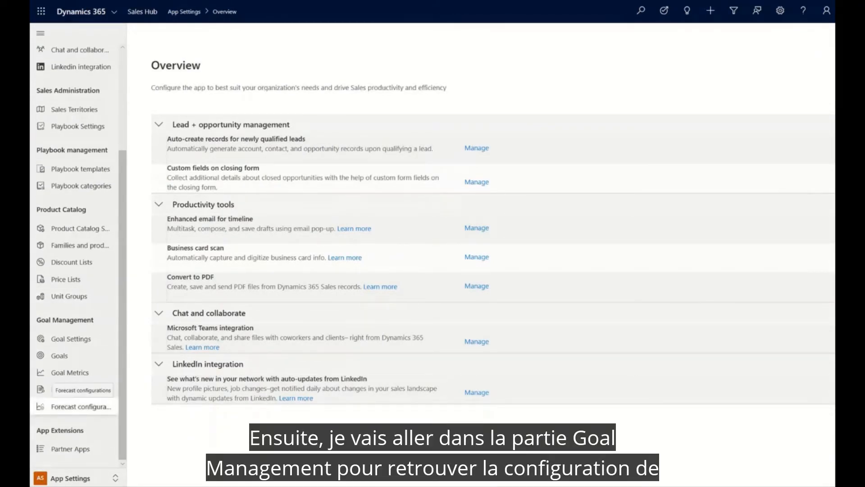
click(81, 407)
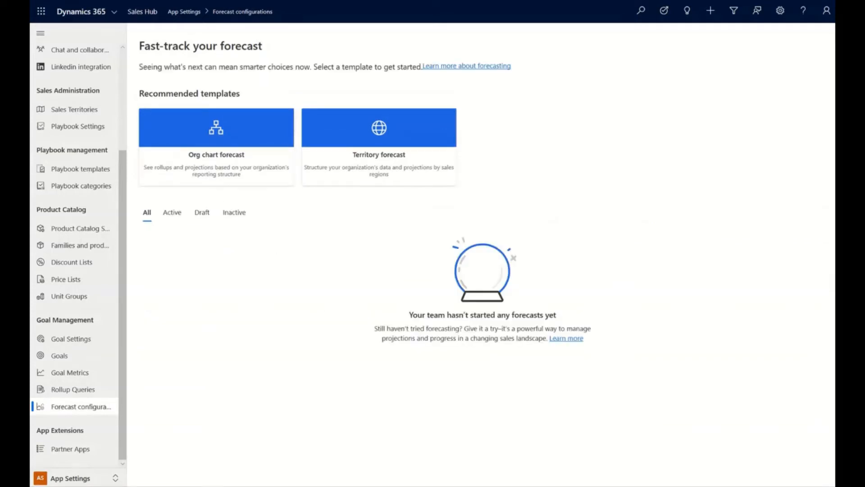
click(216, 147)
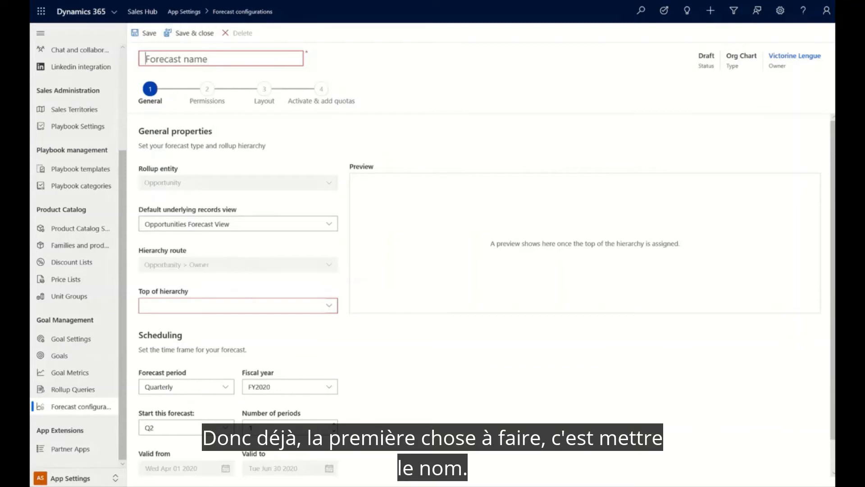
- Name the forecast "Test 1" and assign the sales manager's user as the top of the hierarchy
text(Test)
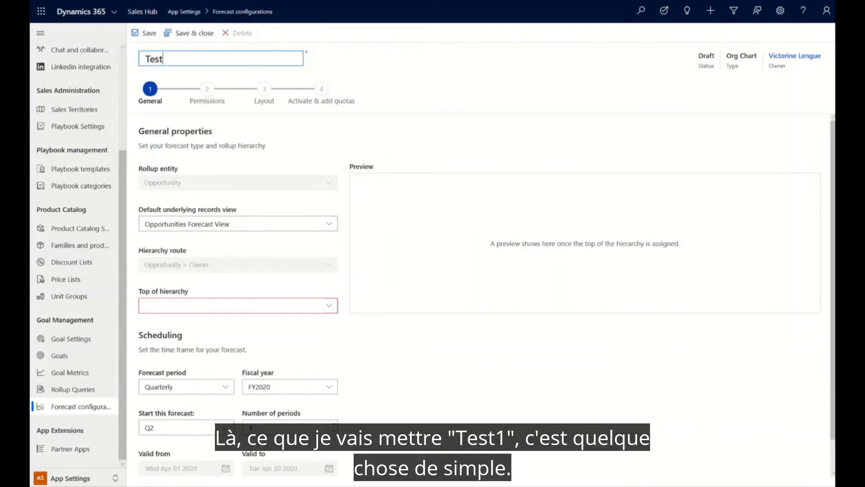
text( 1)
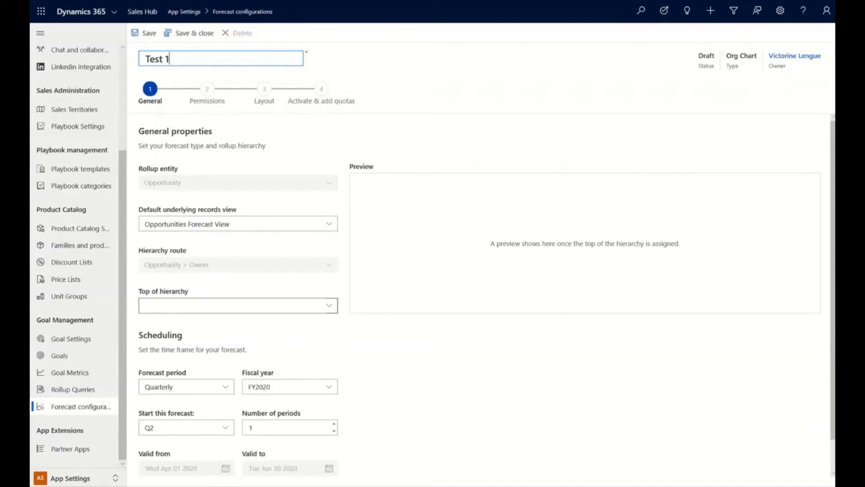
click(230, 306)
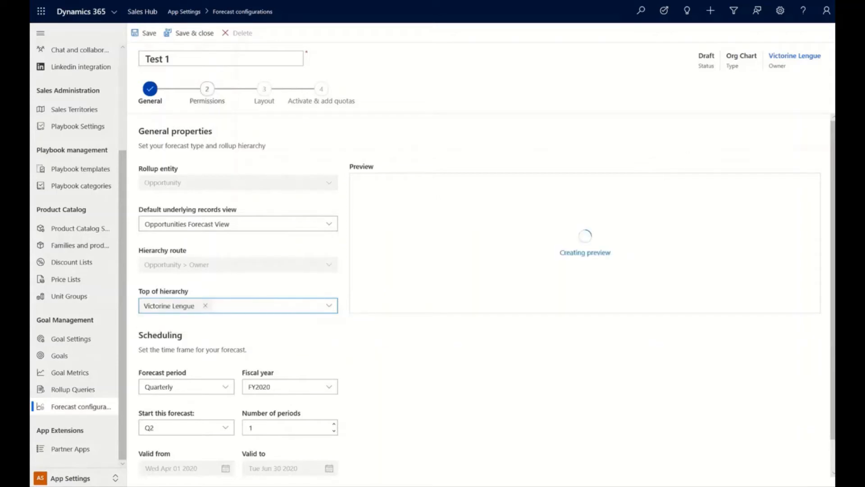
- Keep the forecast period at Quarterly and set the number of periods to 2
scroll(478, 293, down, 1)
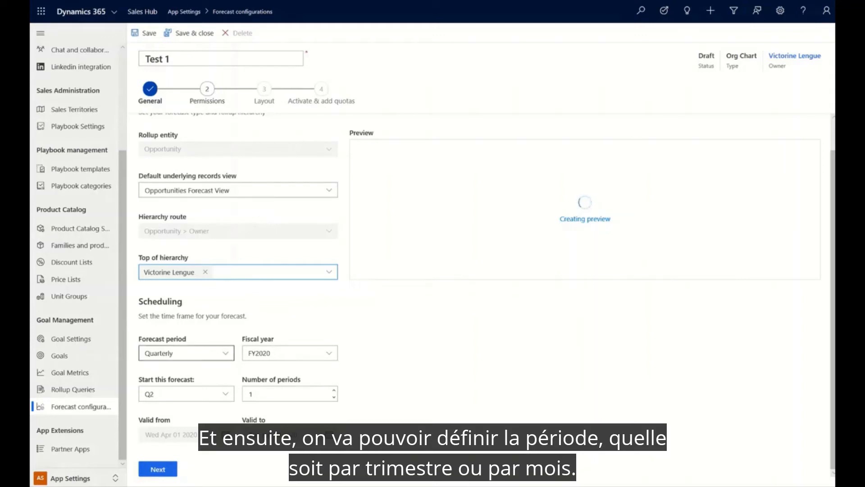
click(186, 353)
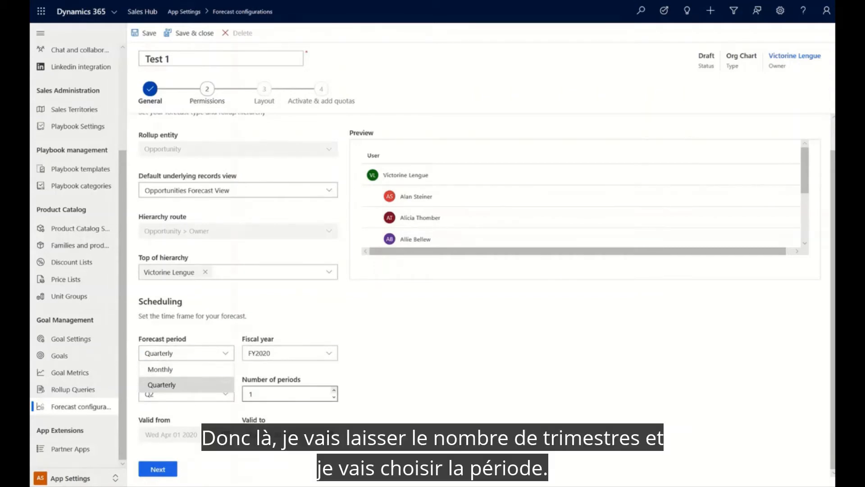
click(334, 391)
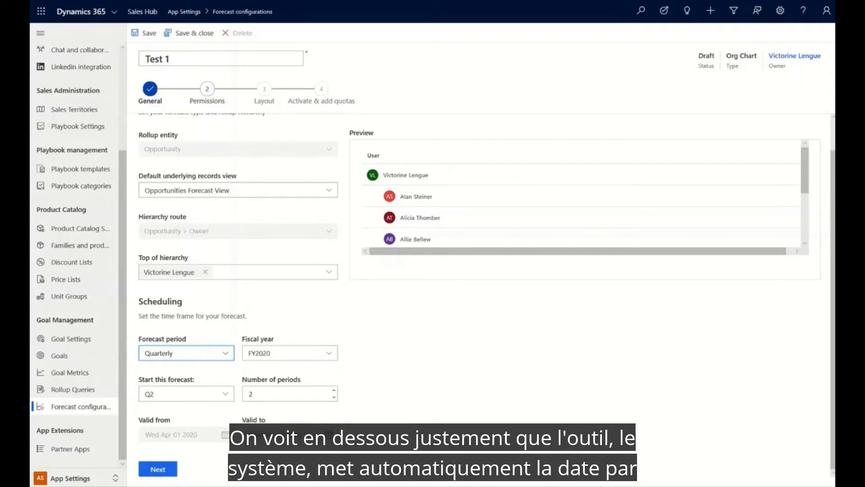
click(334, 391)
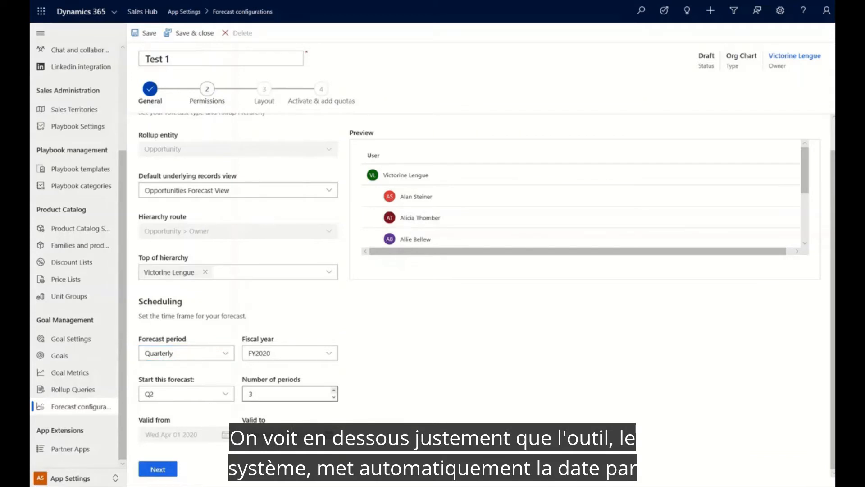
click(333, 397)
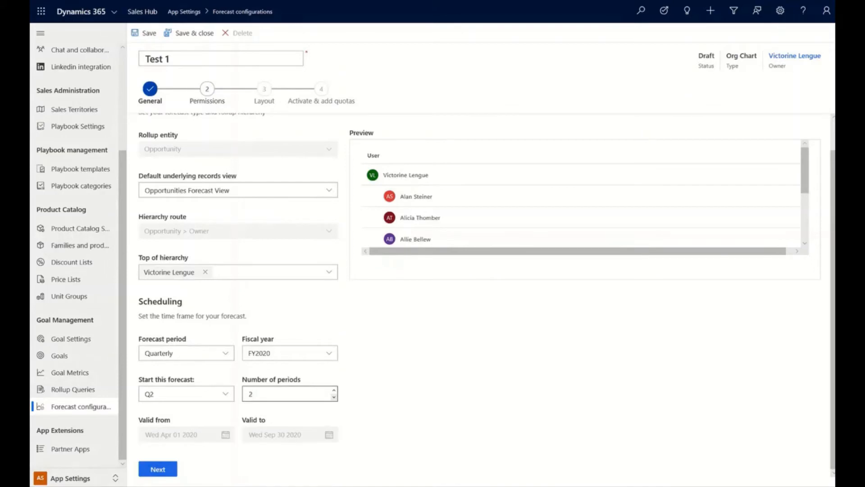
- Check the hierarchy preview and proceed to the Layout stage, keeping No additional security roles for the permissions
scroll(581, 198, down, 3)
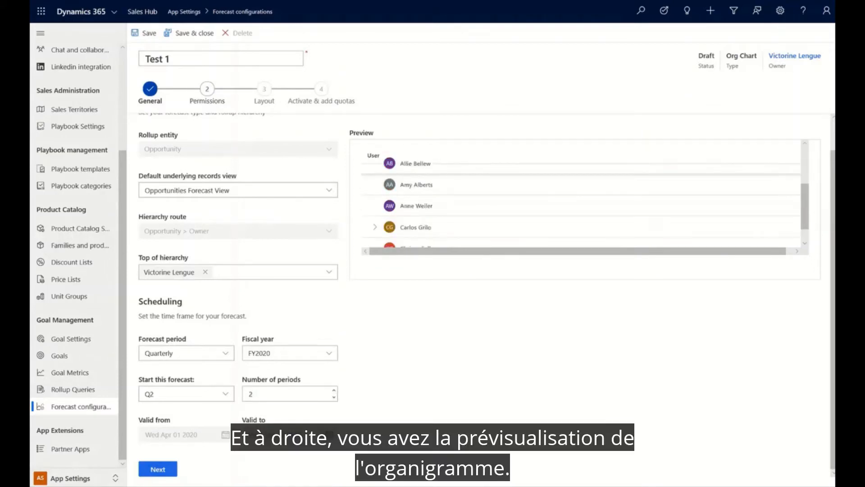
scroll(581, 198, down, 1)
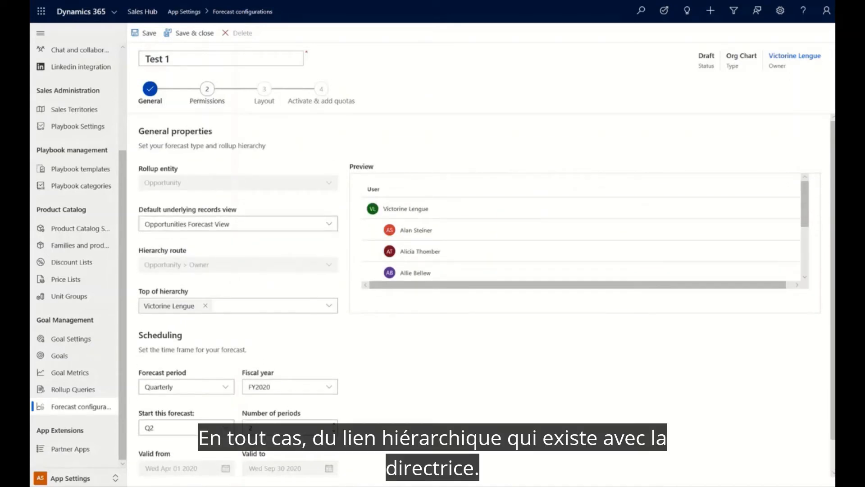
scroll(581, 230, down, 1)
scroll(478, 293, down, 1)
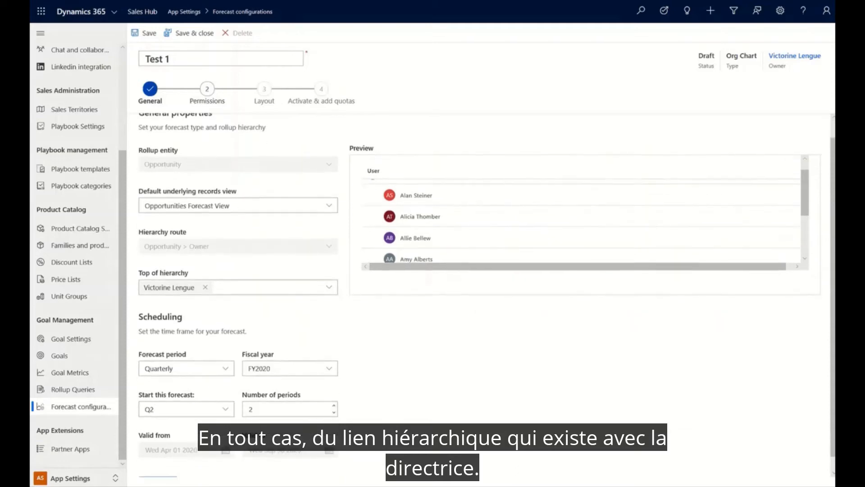
scroll(477, 293, down, 1)
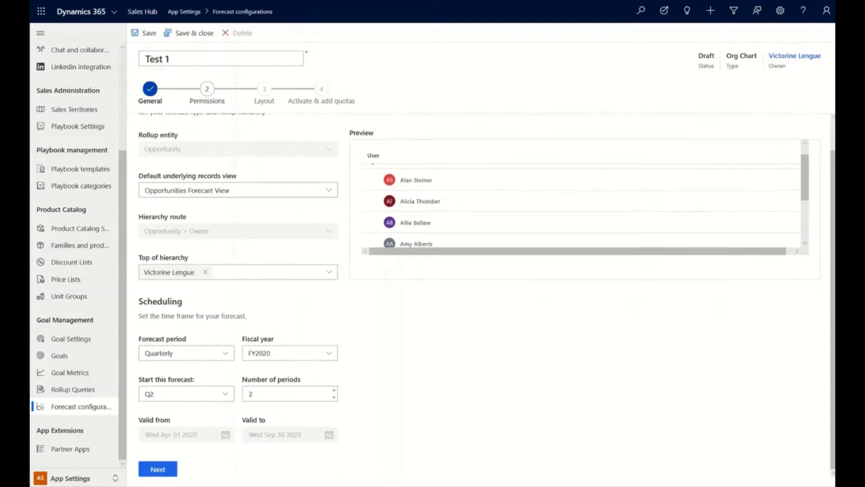
click(155, 468)
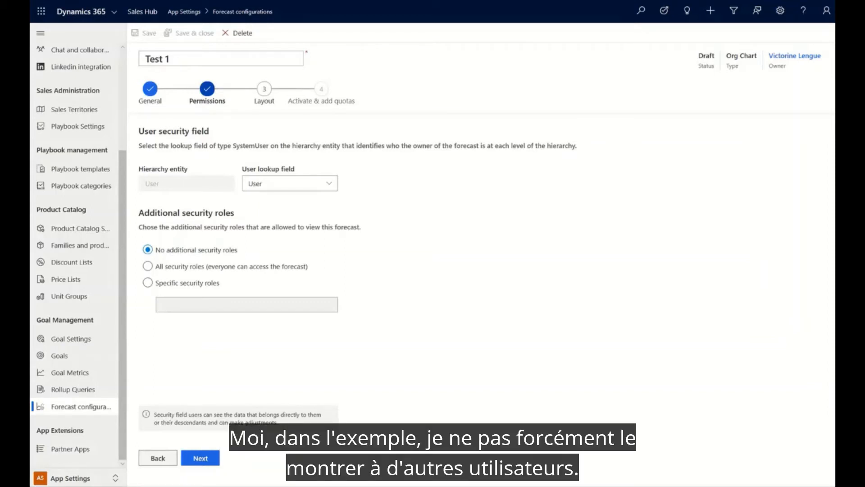
click(200, 458)
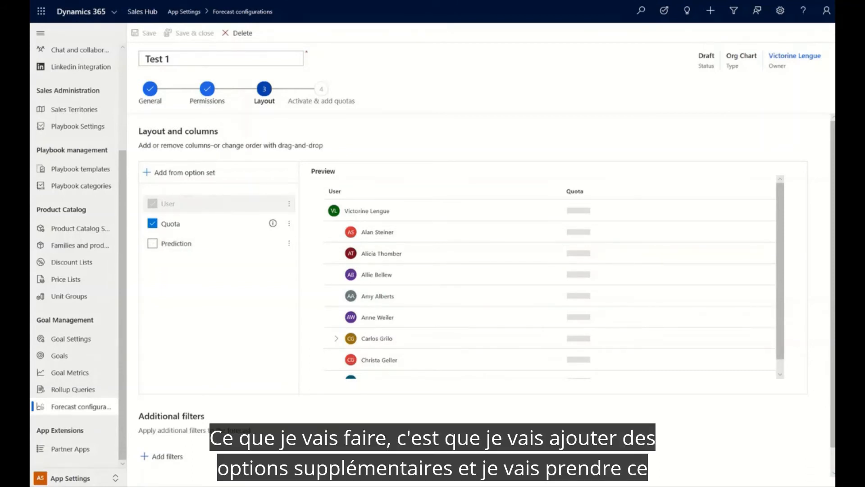
- Add the columns from the Forecast category option set to the layout and auto-configure them
click(181, 172)
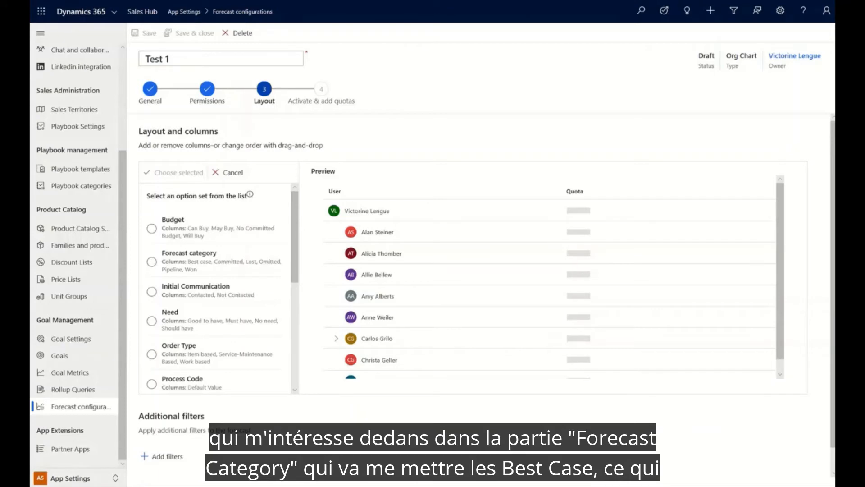
click(152, 262)
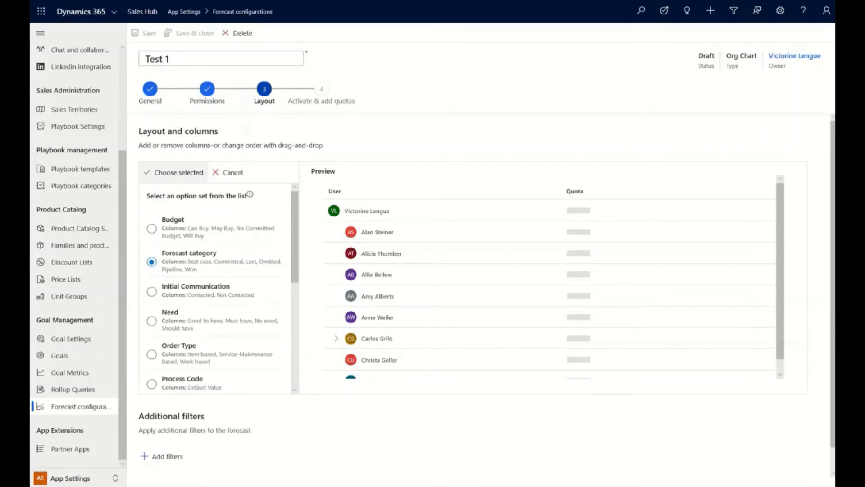
click(174, 173)
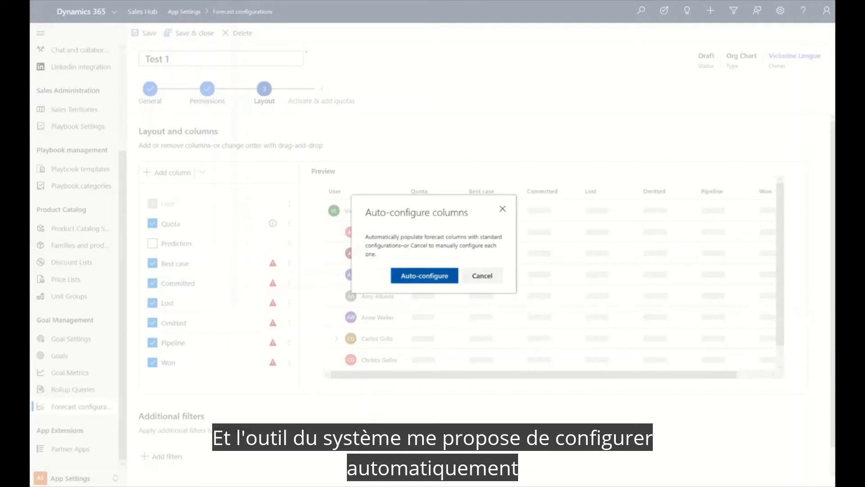
click(424, 276)
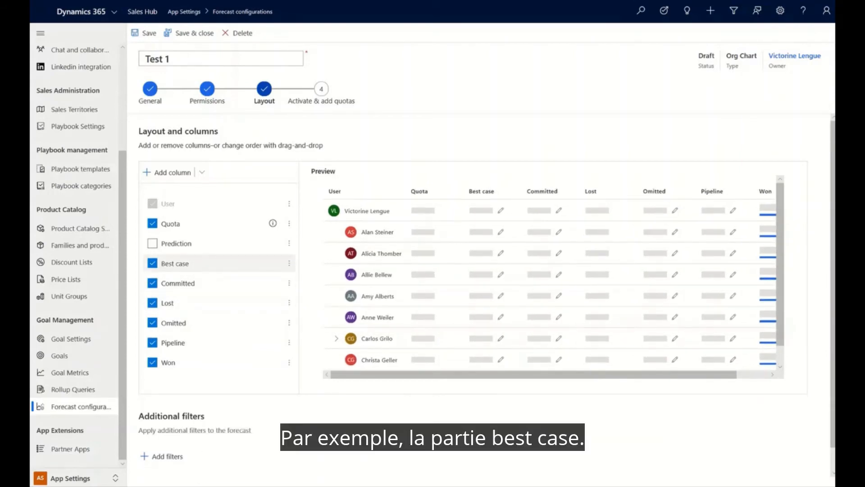
- Delete the Best case and Omitted columns from the forecast layout
click(152, 263)
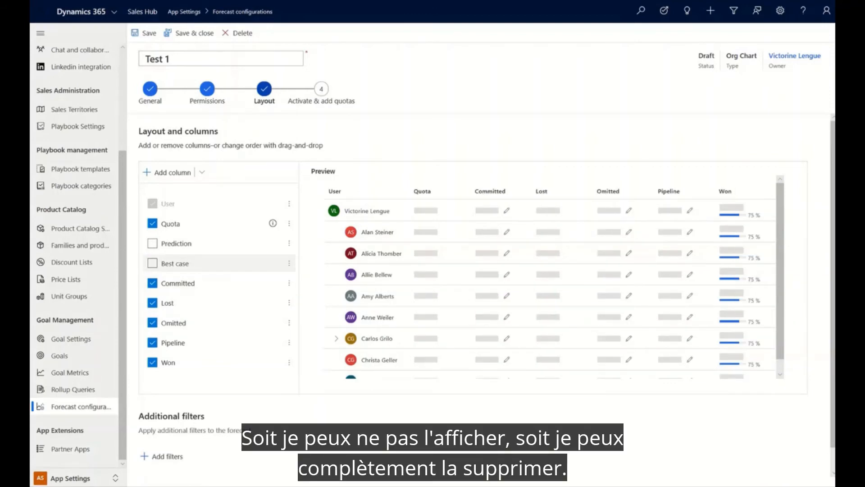
click(289, 263)
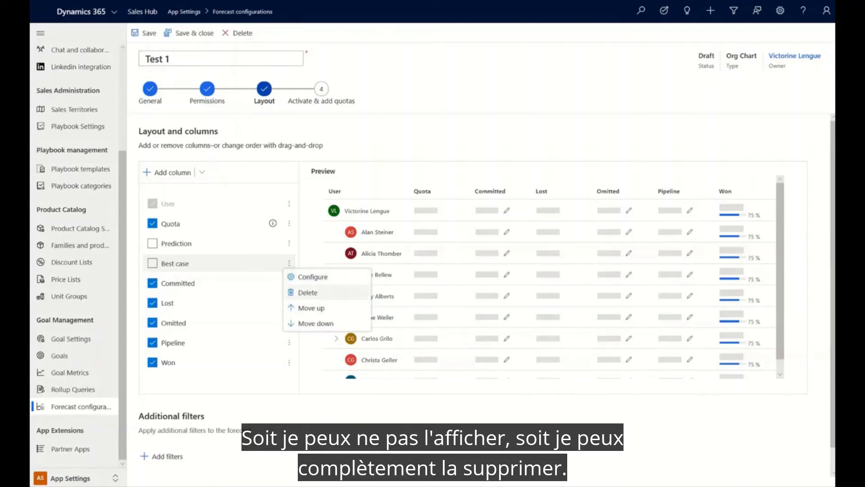
click(308, 293)
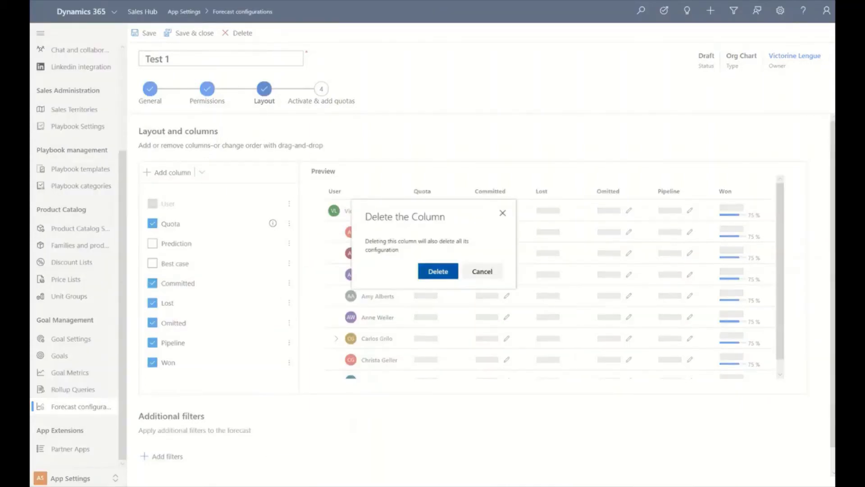
click(438, 271)
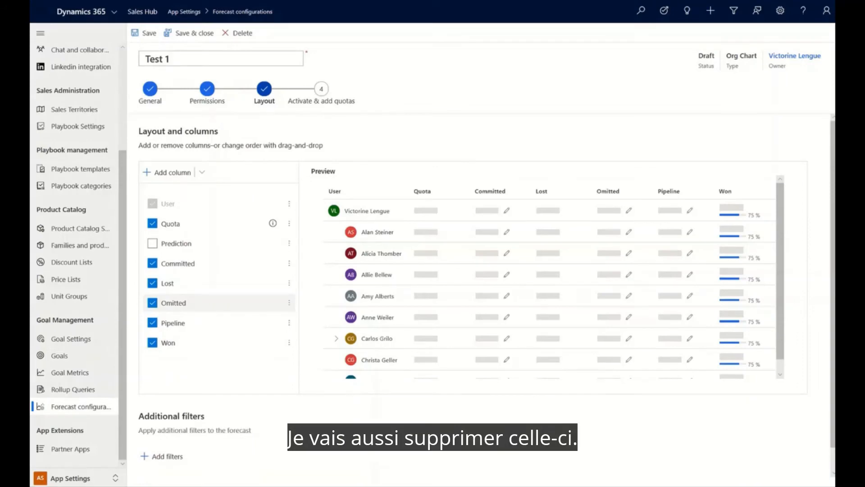
click(289, 303)
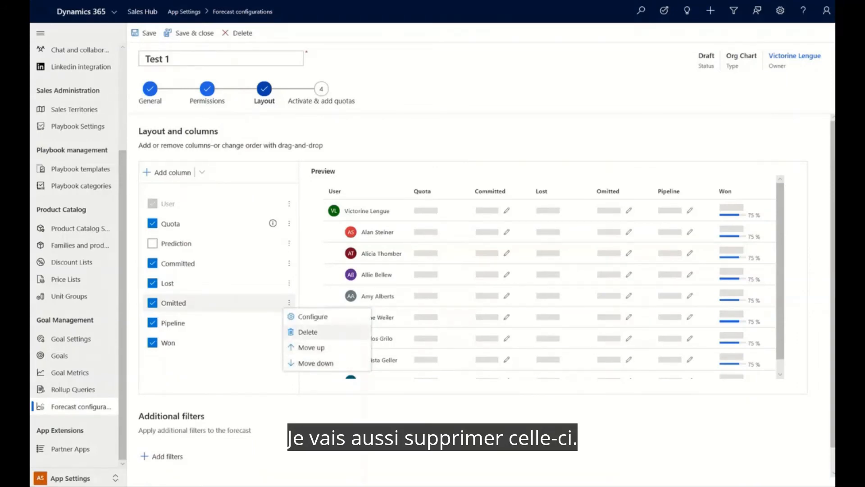
click(308, 332)
click(438, 271)
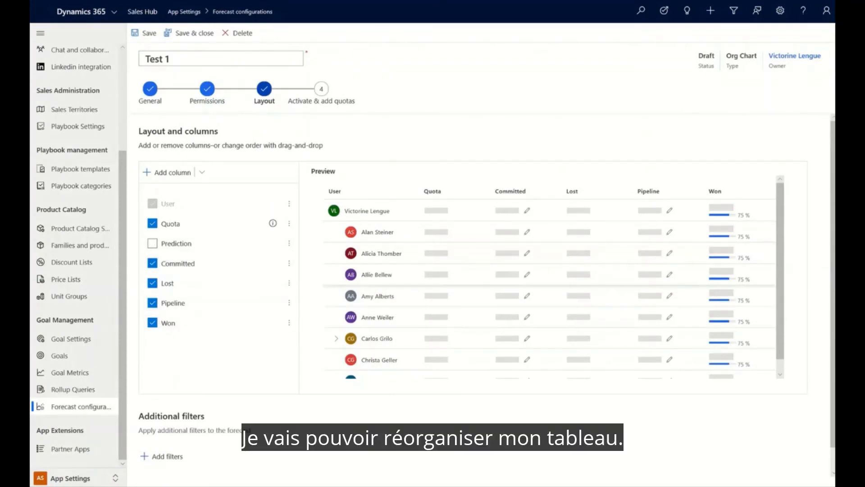
- Reorder the layout columns so that Won directly follows Quota and Pipeline comes before Lost
drag(714, 191, 484, 189)
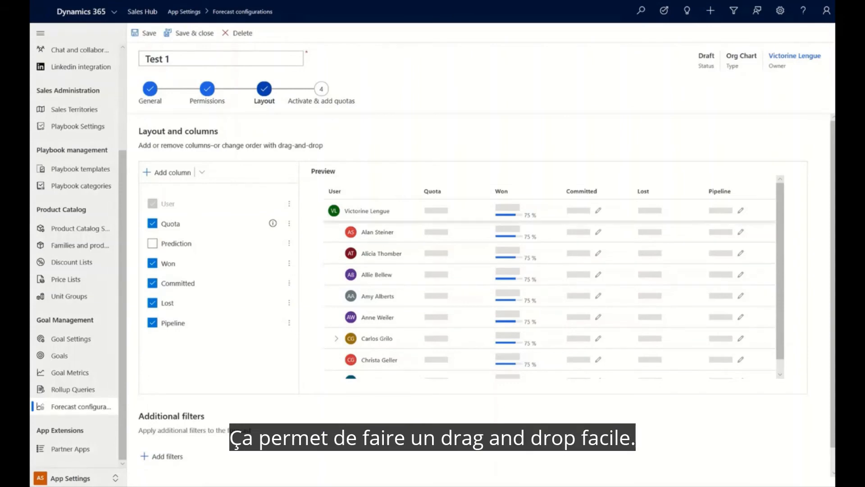
drag(718, 191, 632, 181)
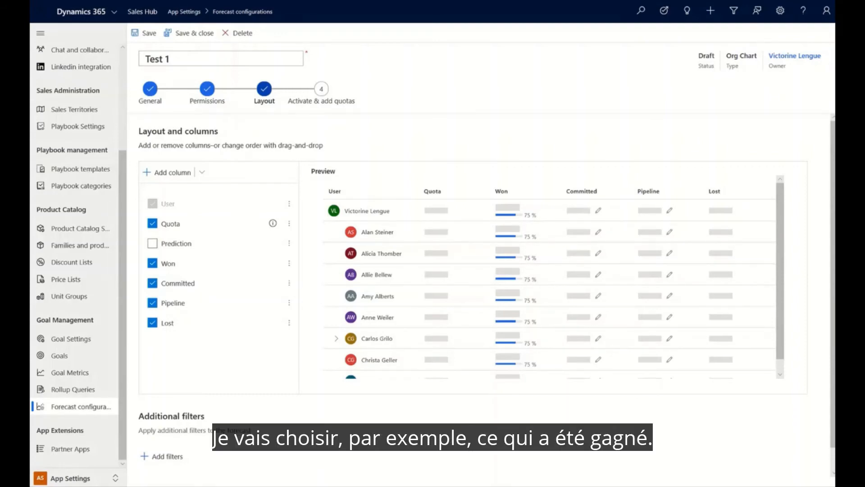
- Open the Won column's configuration and review its type, selector, amount and date fields, and display options
click(289, 264)
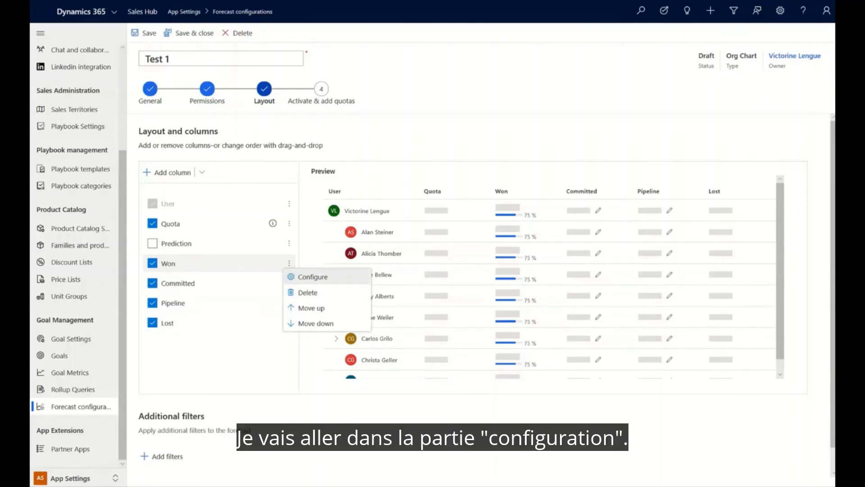
click(313, 277)
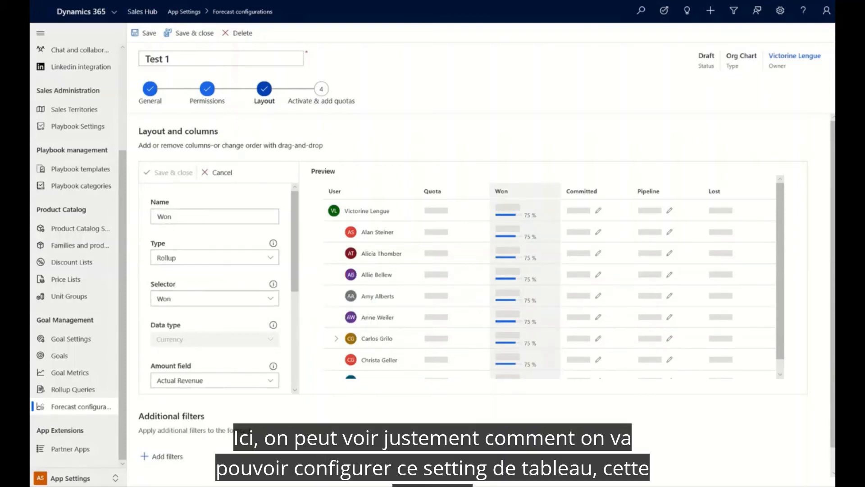
scroll(215, 288, down, 3)
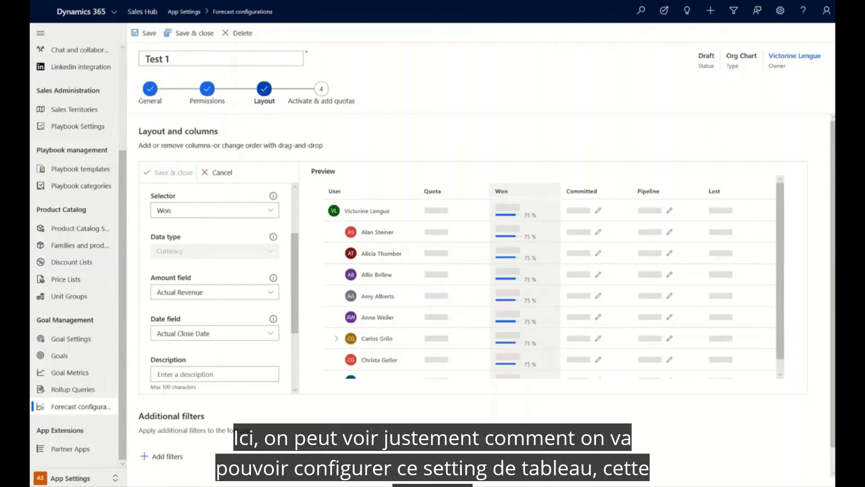
scroll(215, 288, down, 2)
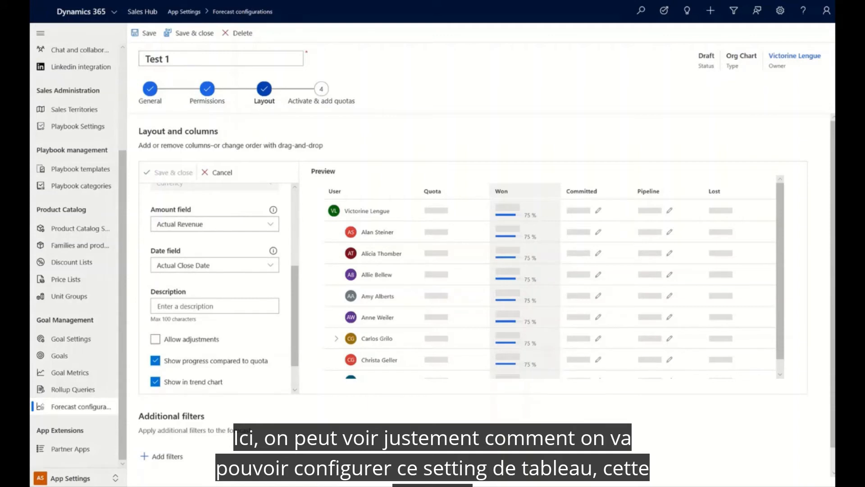
scroll(215, 288, down, 1)
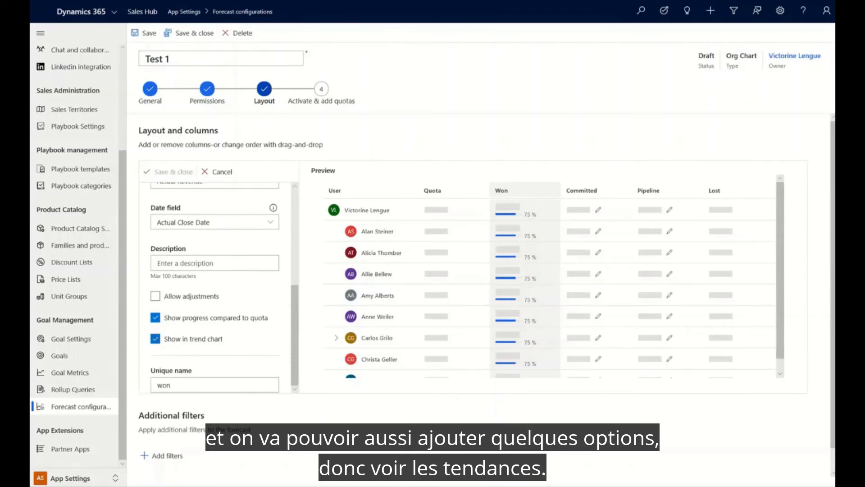
- Try the Won column's trend chart, quota progress and adjustment options, restoring each to its original setting
click(155, 338)
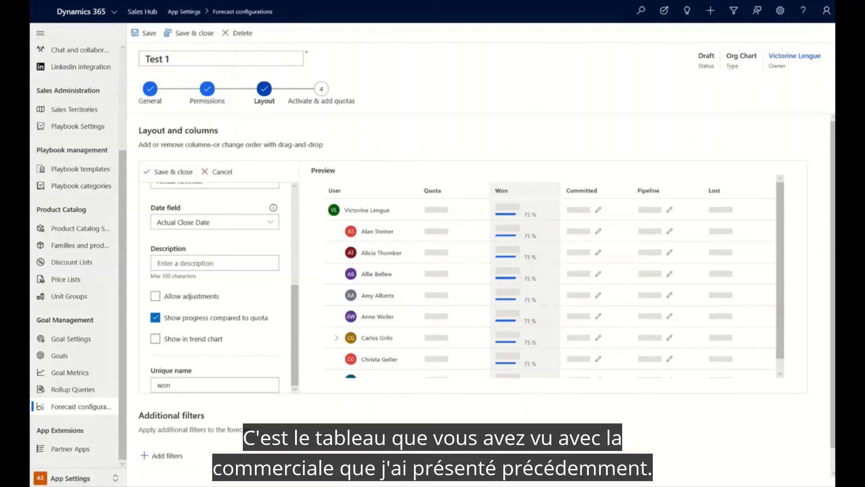
click(156, 318)
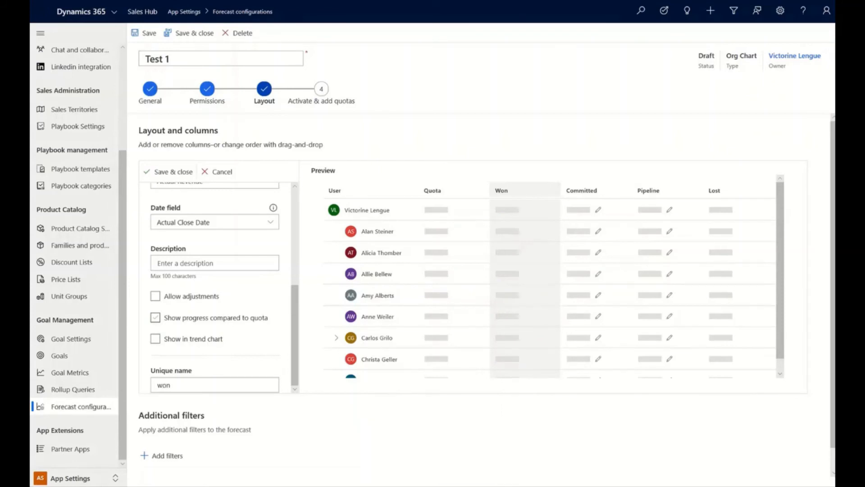
click(156, 318)
click(155, 339)
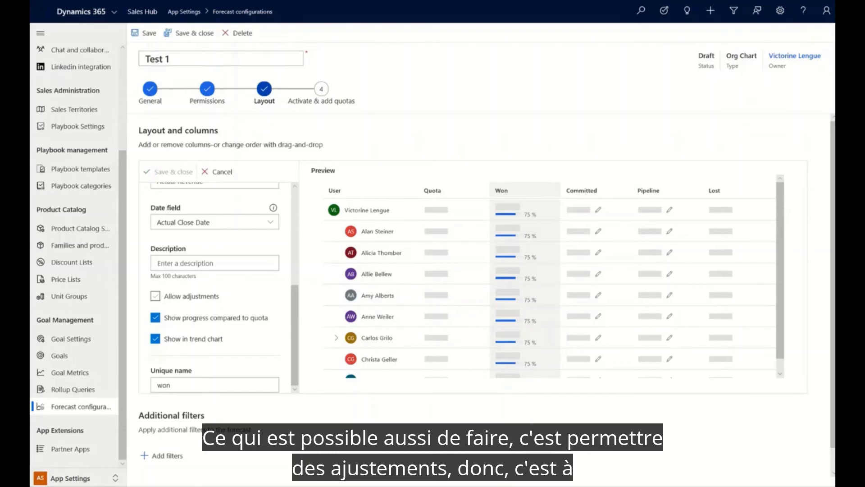
click(155, 297)
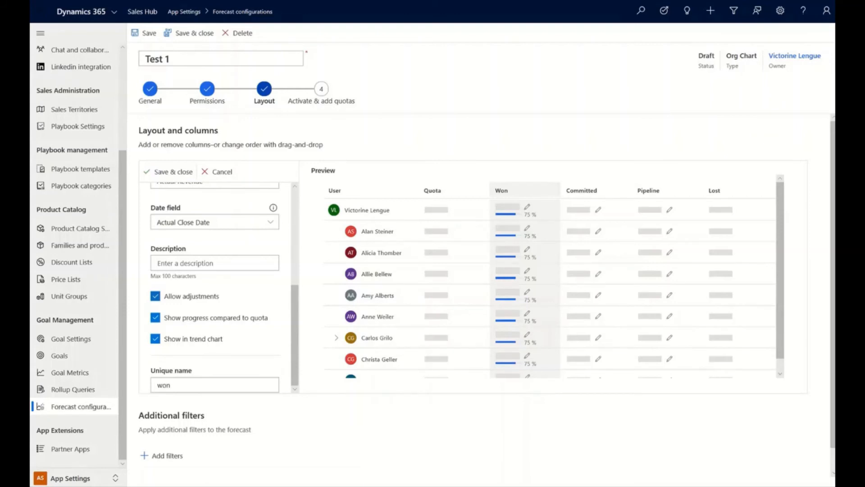
click(155, 296)
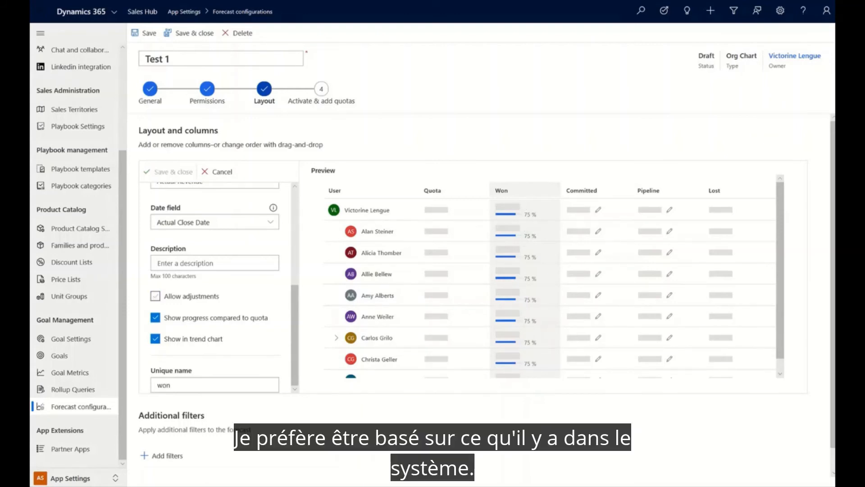
- Proceed to the Activate & add quotas stage and activate the forecast
scroll(487, 301, down, 1)
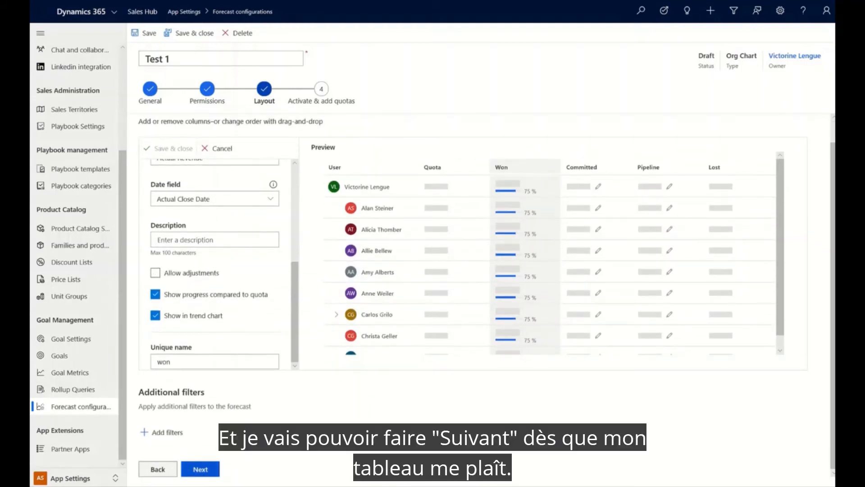
click(200, 469)
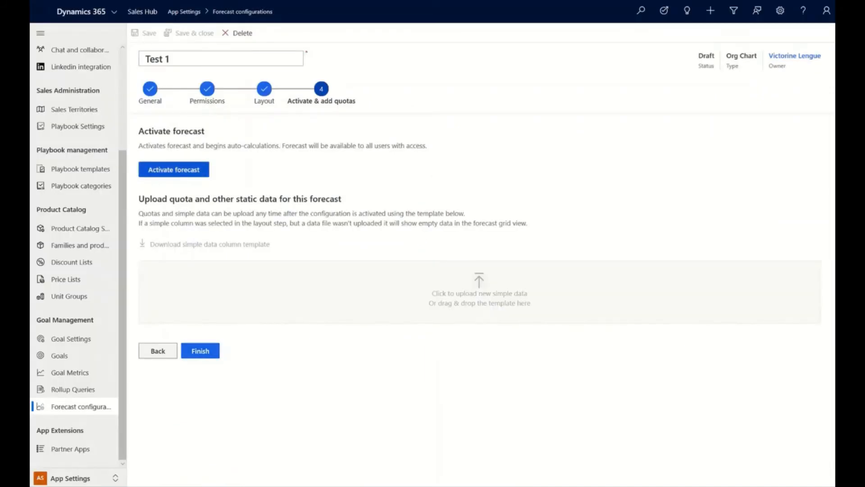
click(173, 169)
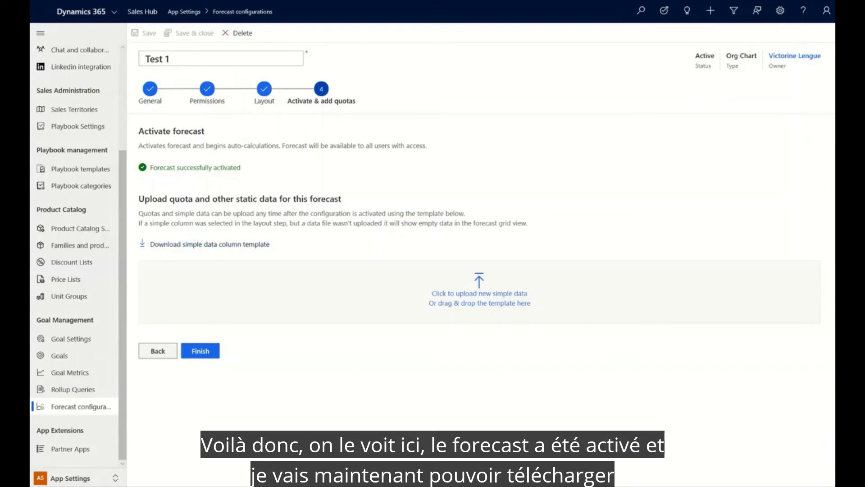
- Download the simple data column template and, in Excel, set the FY2020 Q2 direct quota to 200000 for every user
click(210, 244)
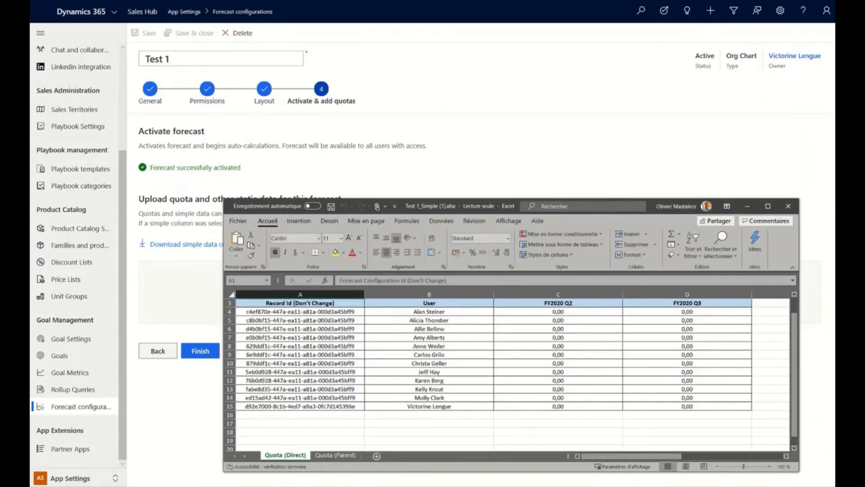
click(558, 312)
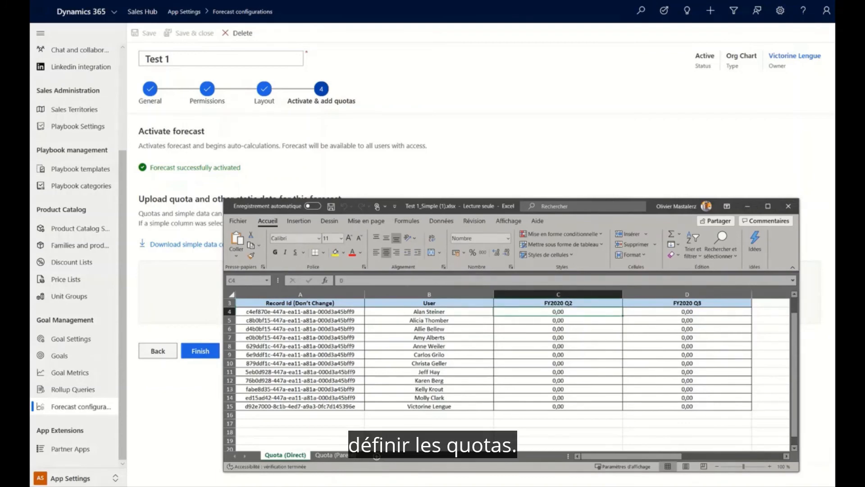
text(20)
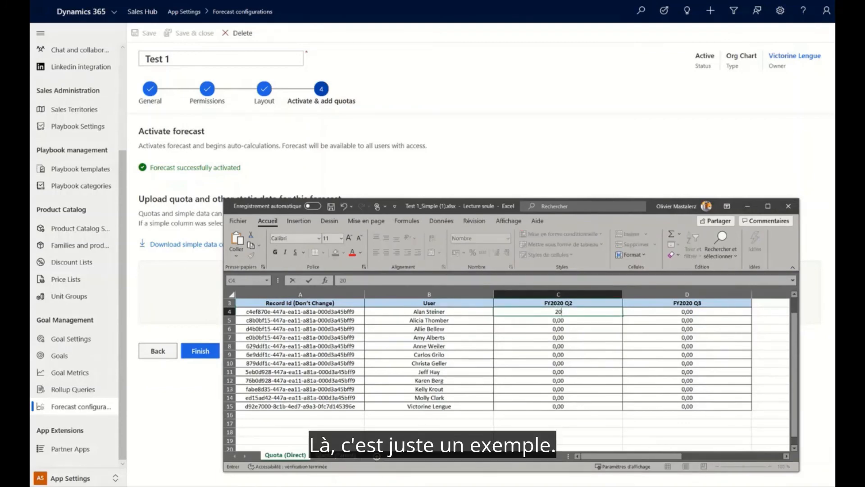
text(0000)
click(558, 329)
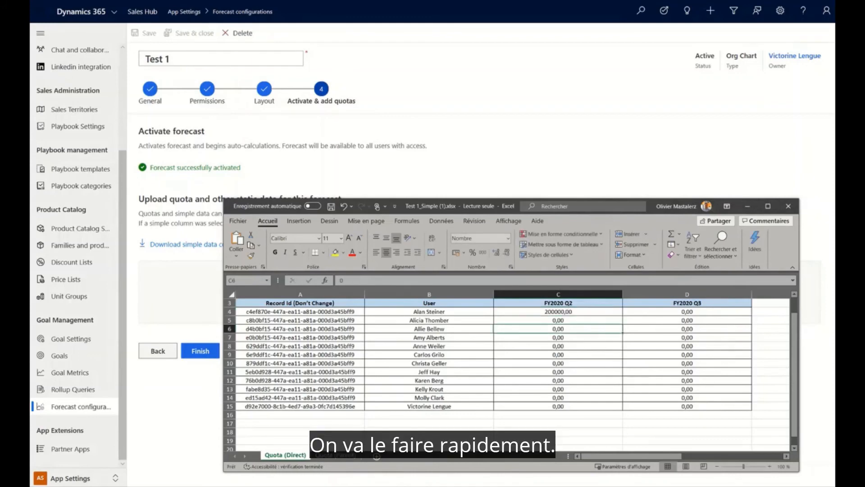
click(558, 312)
drag(623, 316, 623, 409)
- Set the FY2020 Q3 direct quota to 300000 for every user in the template
click(687, 312)
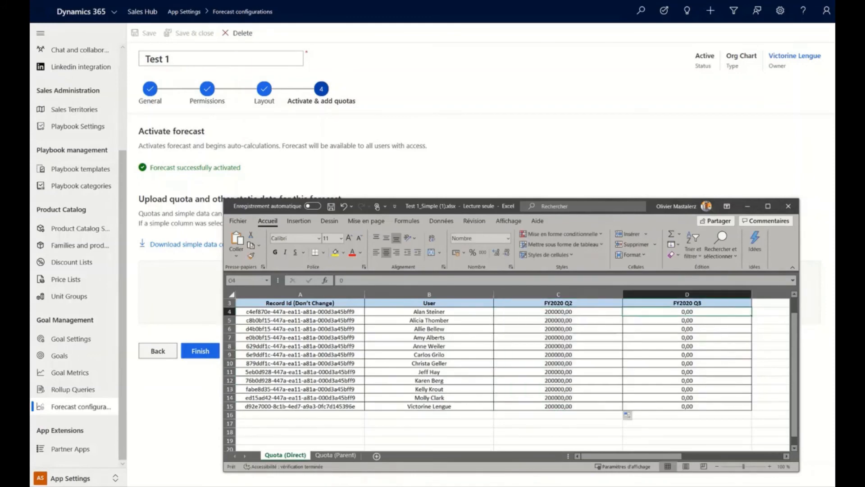
text(300000)
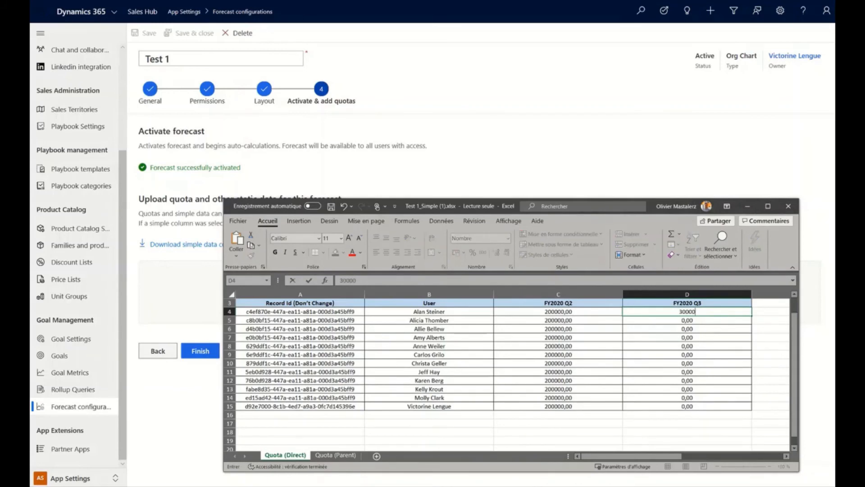
key(Return)
key(Return)
key(Return)
key(Return)
click(687, 312)
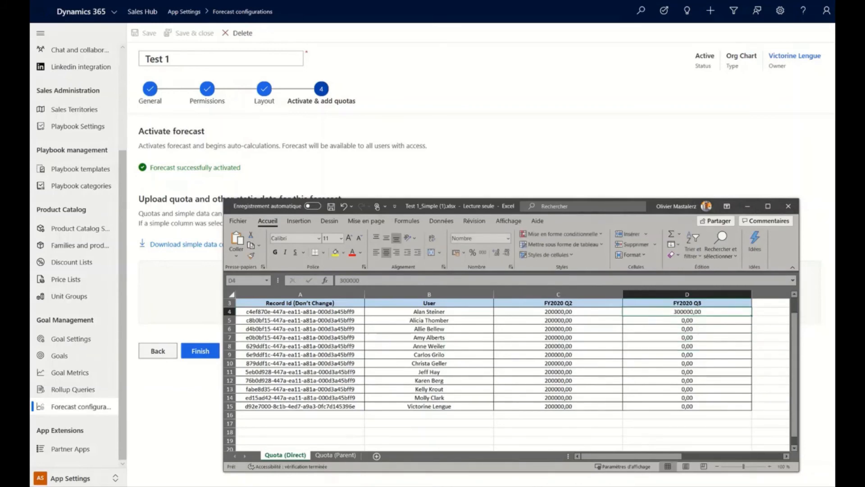
drag(752, 315, 752, 411)
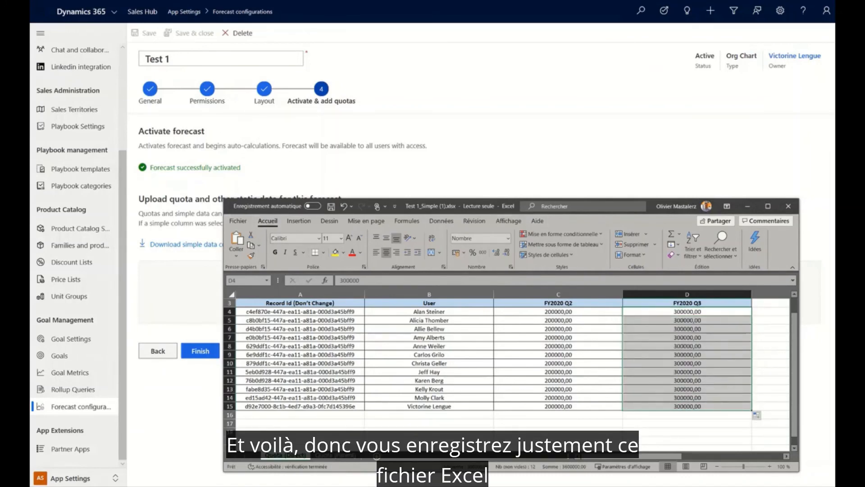
- Upload the quota file "Copie de Test 1_Simple (1).xlsx" to the forecast and finish the configuration
drag(650, 206, 509, 0)
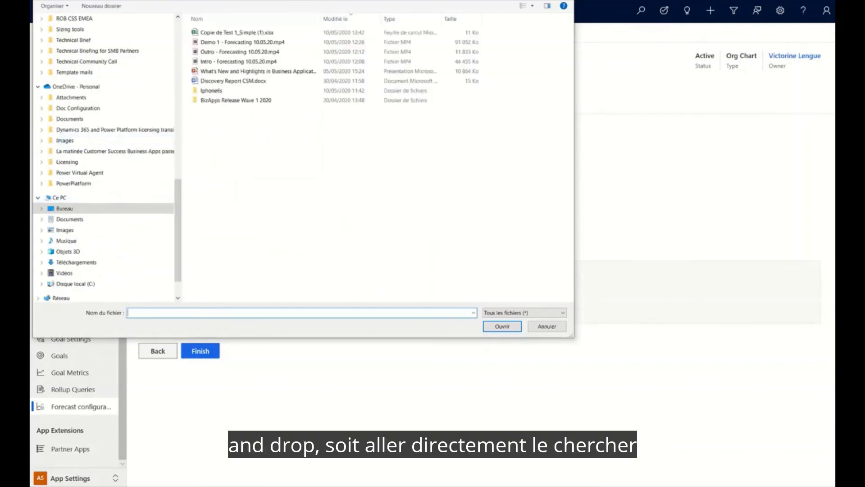
double_click(244, 33)
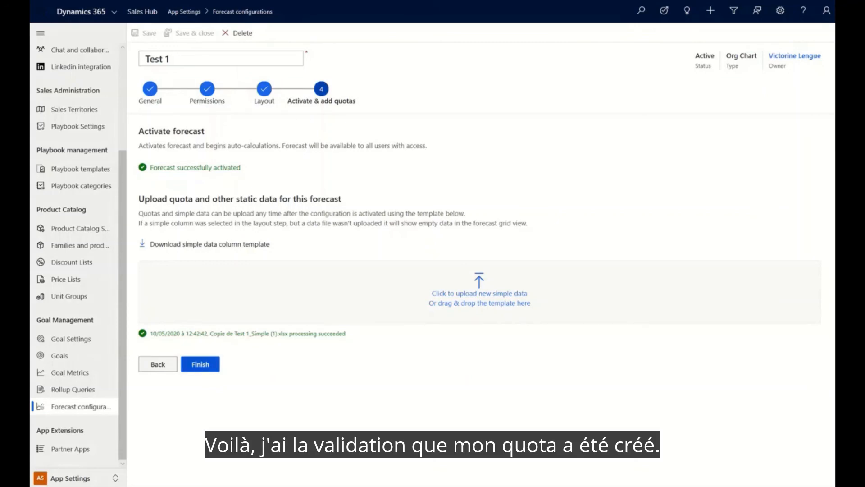
click(200, 364)
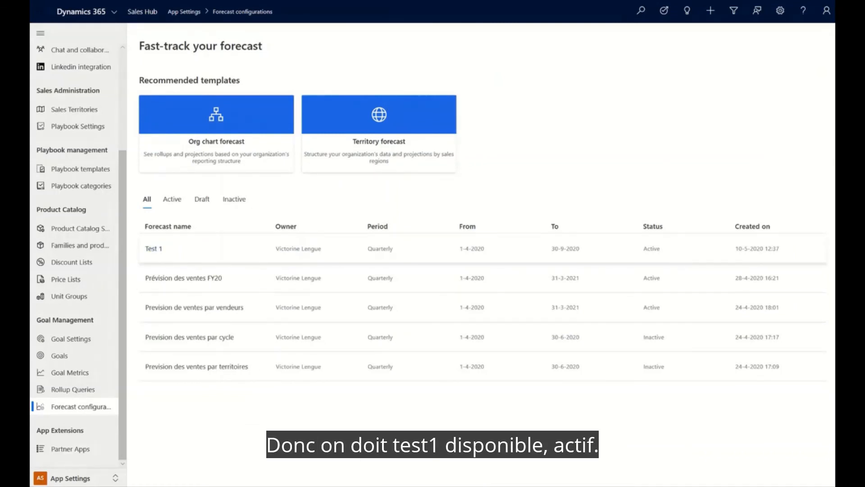
- Switch from App Settings to the Sales area and open the Forecasts page
click(72, 478)
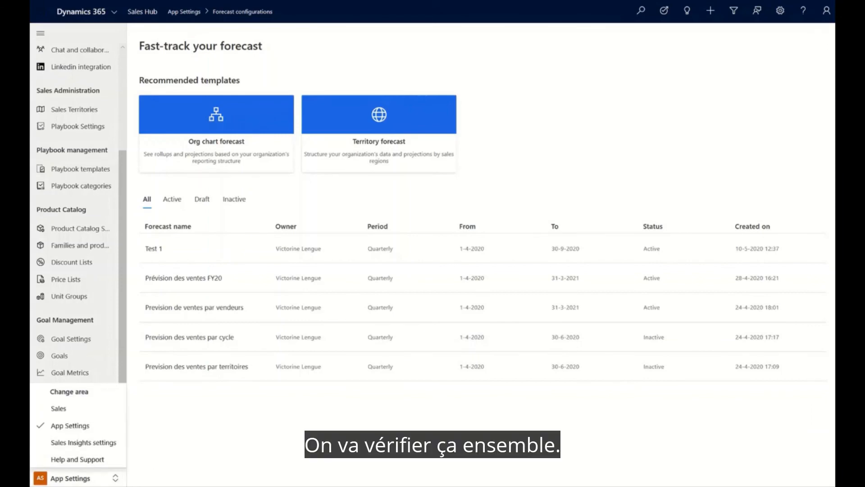
click(58, 408)
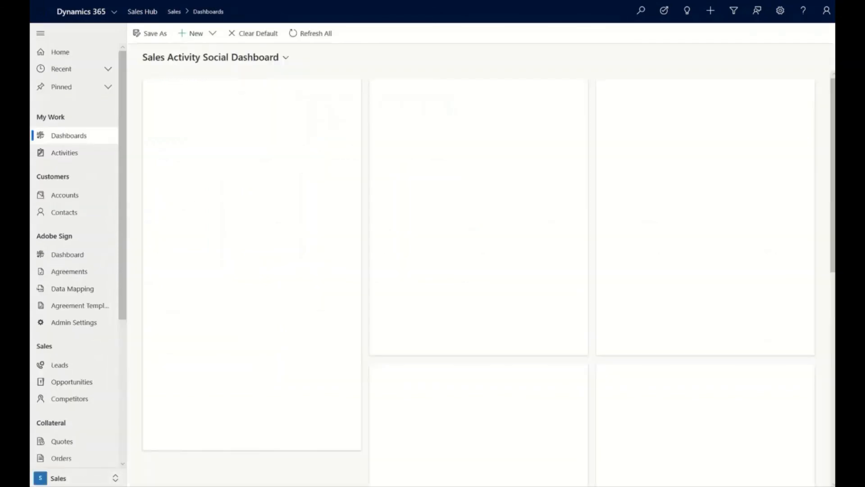
scroll(74, 252, down, 5)
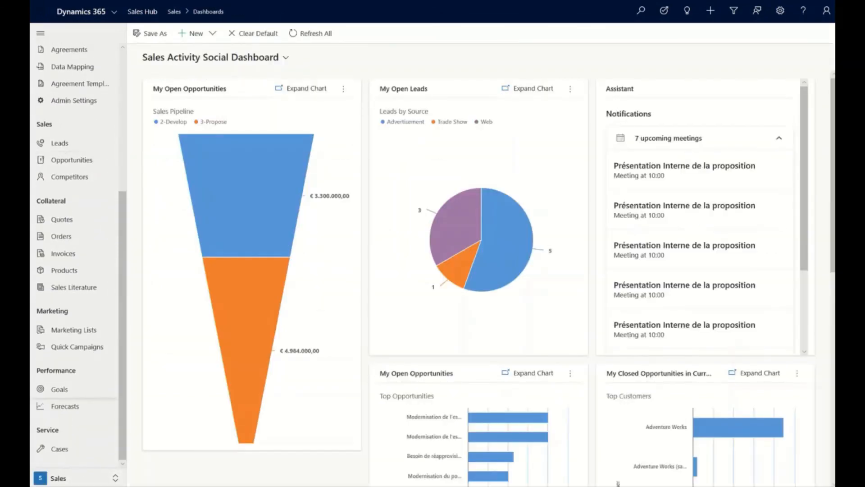
click(65, 406)
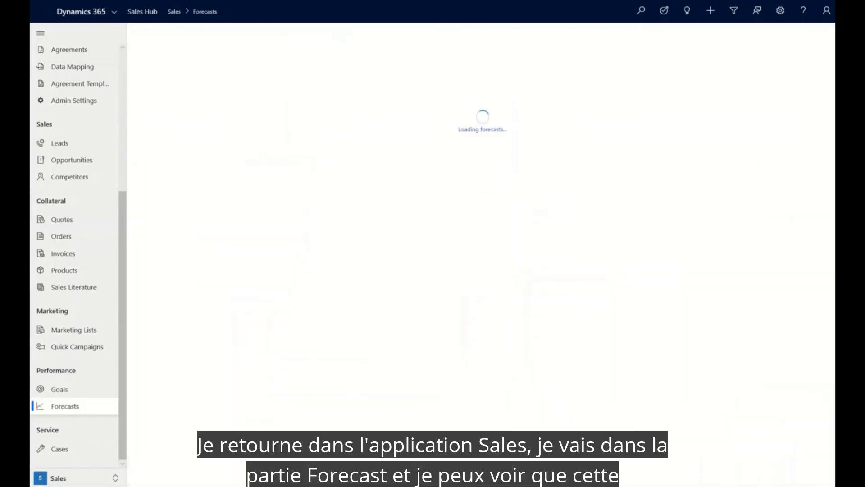